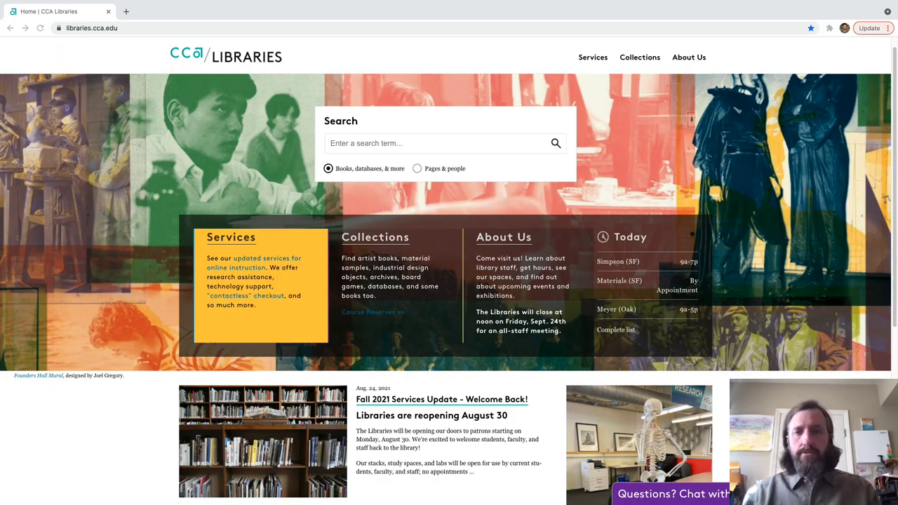
# Search CCA Libraries for "game design" with 'Books, databases, & more' selected
pyautogui.click(394, 148)
pyautogui.click(394, 146)
pyautogui.write('game design')
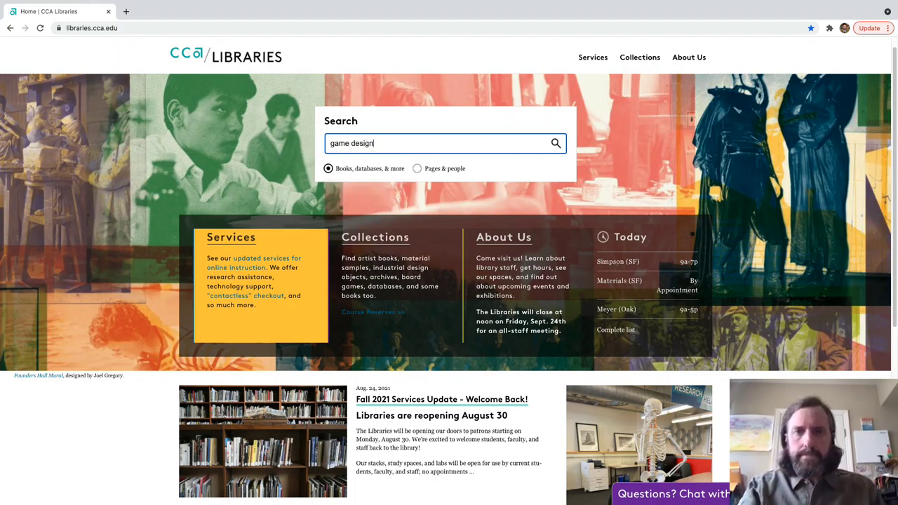
pyautogui.press('Return')
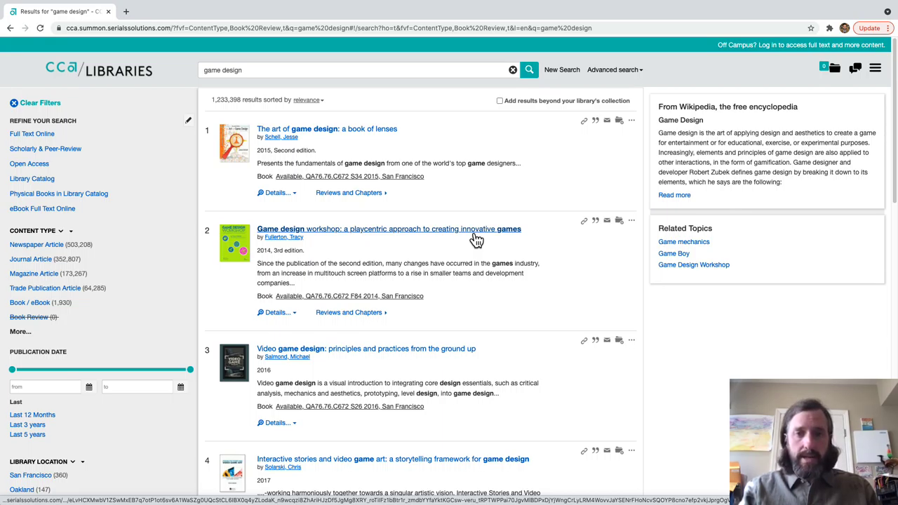
# Place a hold on 'The art of game design: a book of lenses' after signing in with the CCA account
pyautogui.click(366, 133)
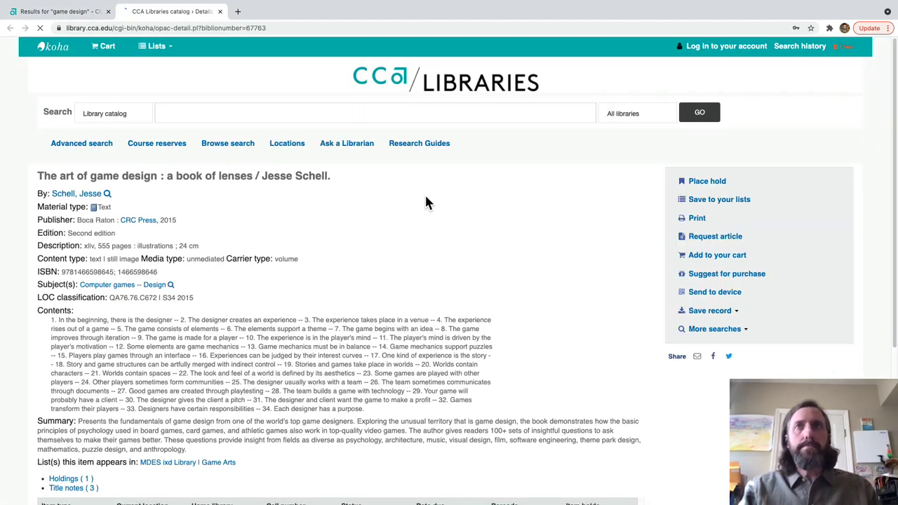
pyautogui.click(710, 181)
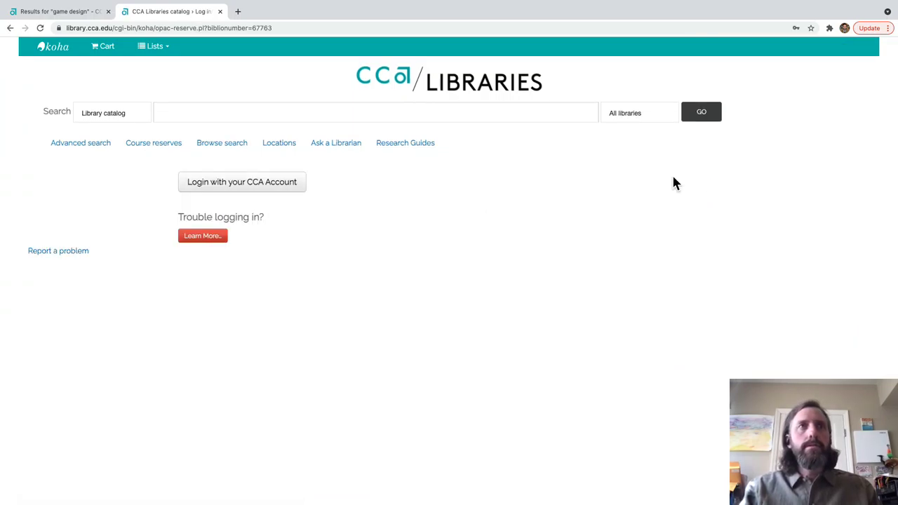
pyautogui.click(278, 193)
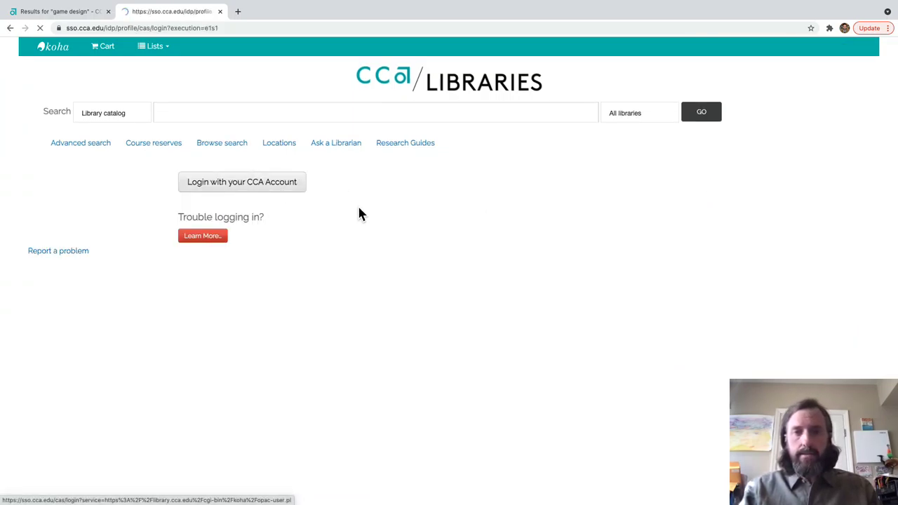
pyautogui.click(417, 200)
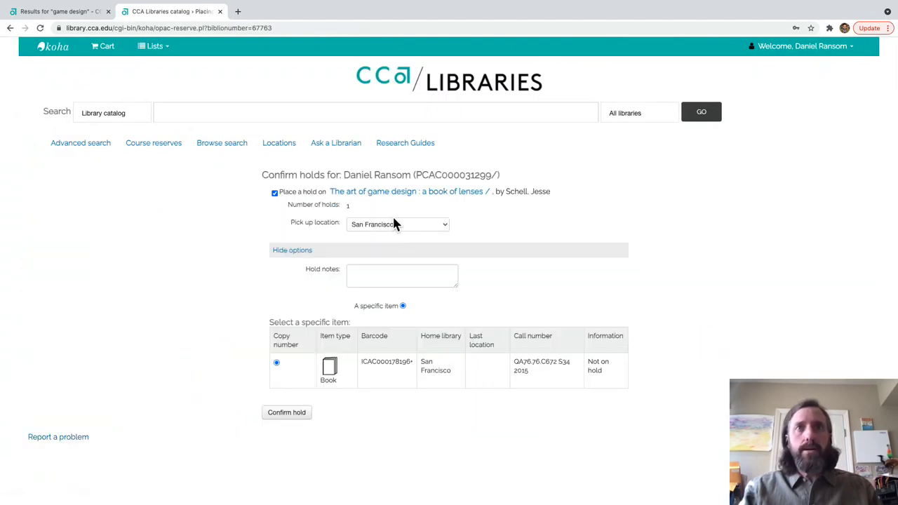
pyautogui.click(430, 229)
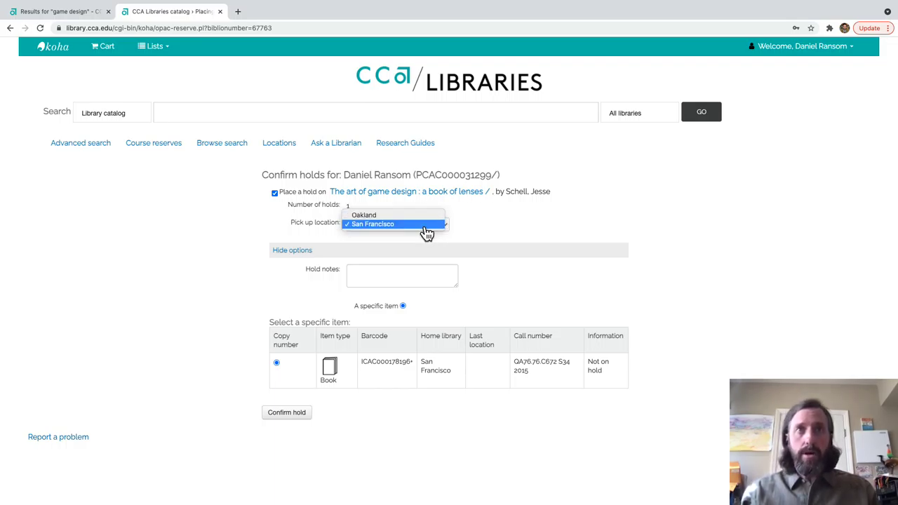
pyautogui.click(427, 234)
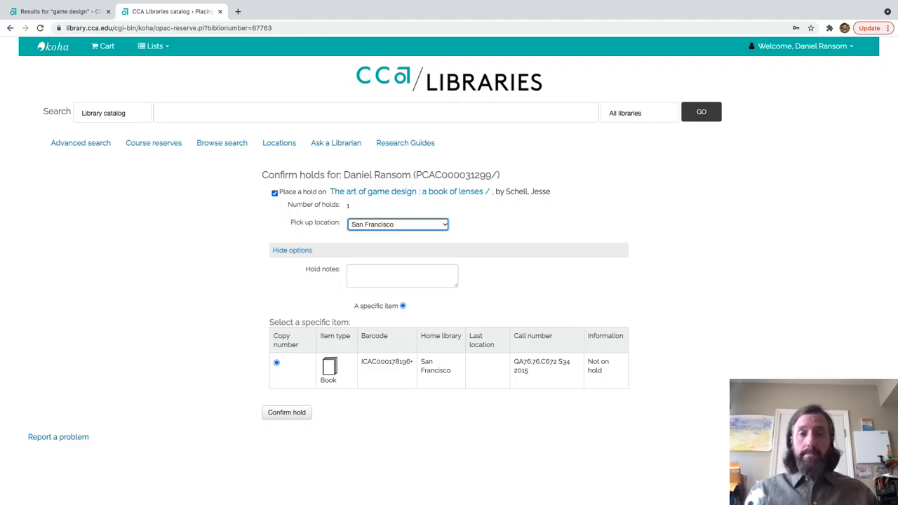
# Return to the game design results and browse down to 'Transgression in games and play'
pyautogui.hotkey('ctrl', 'shift', 'Tab')
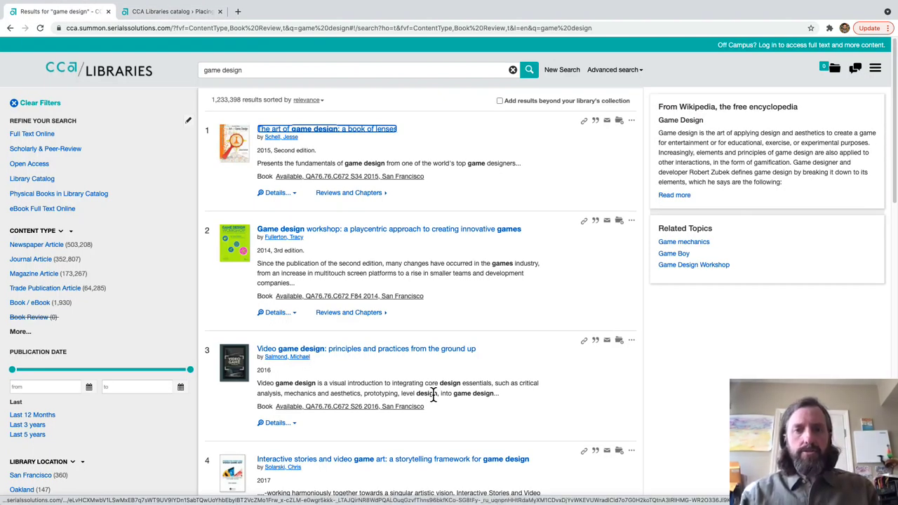
pyautogui.scroll(-3, 432, 394)
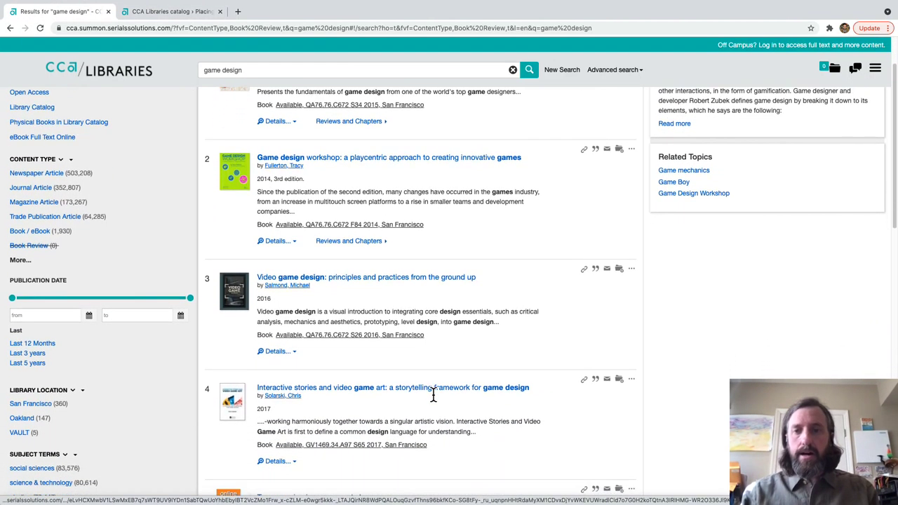
pyautogui.scroll(-3, 433, 394)
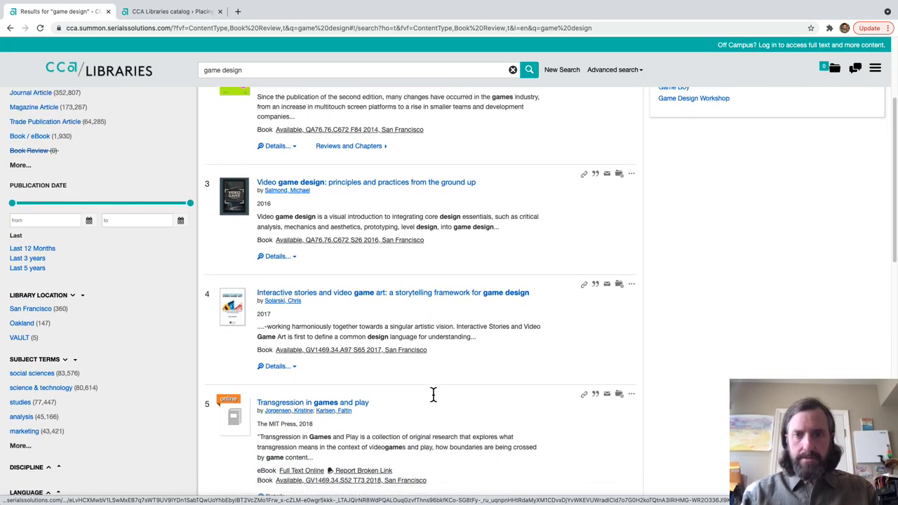
pyautogui.scroll(-3, 433, 395)
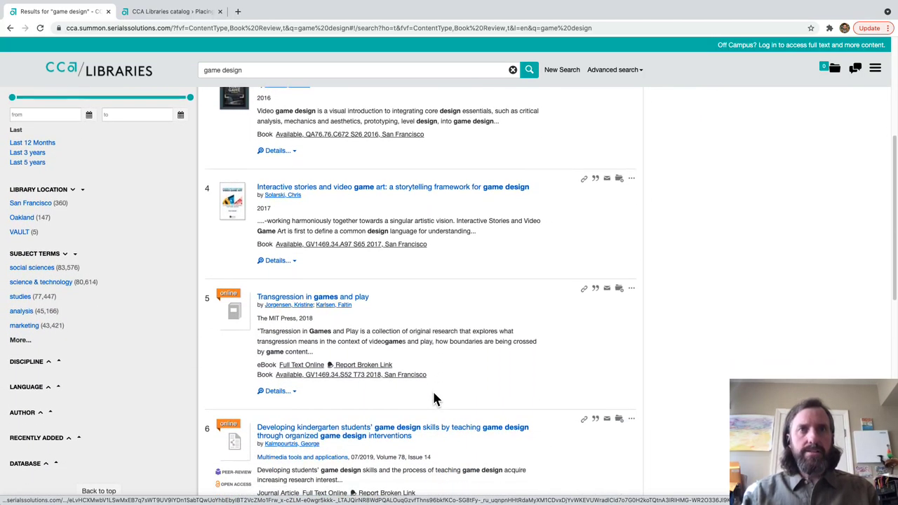
pyautogui.scroll(-1, 434, 397)
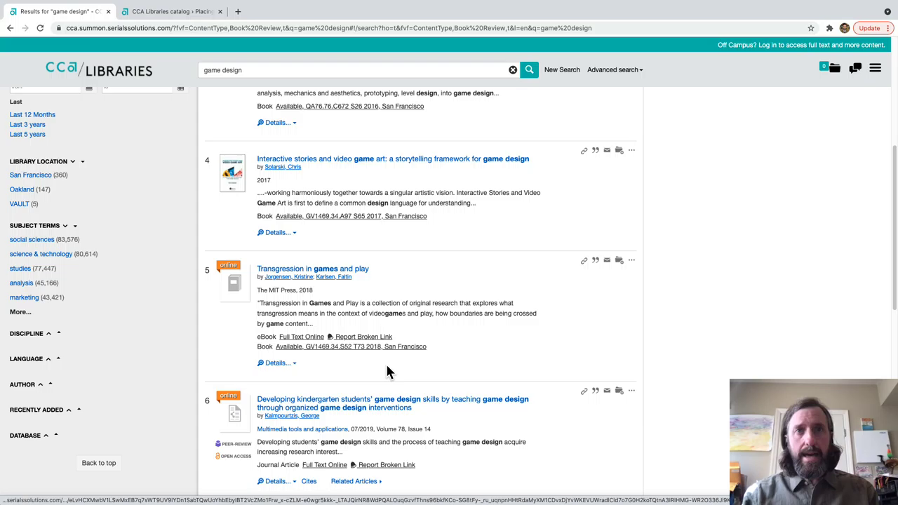
pyautogui.scroll(-1, 479, 341)
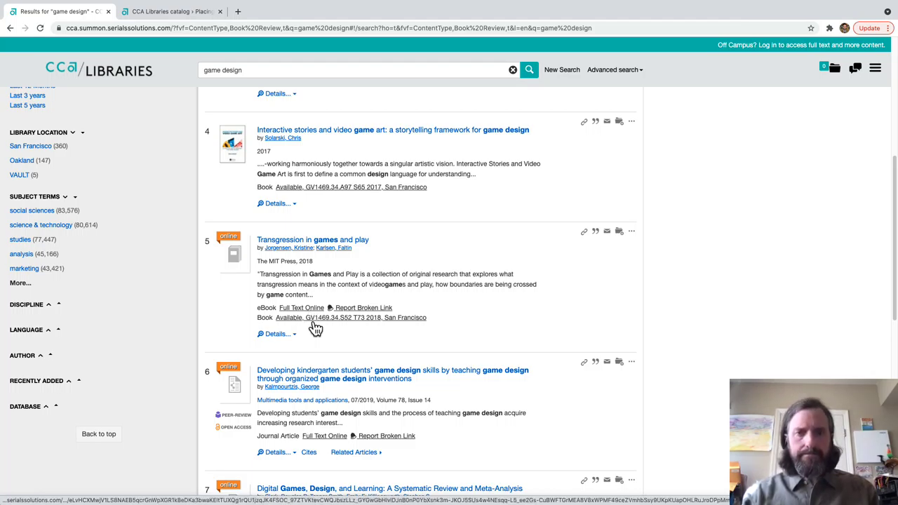
pyautogui.scroll(-2, 412, 321)
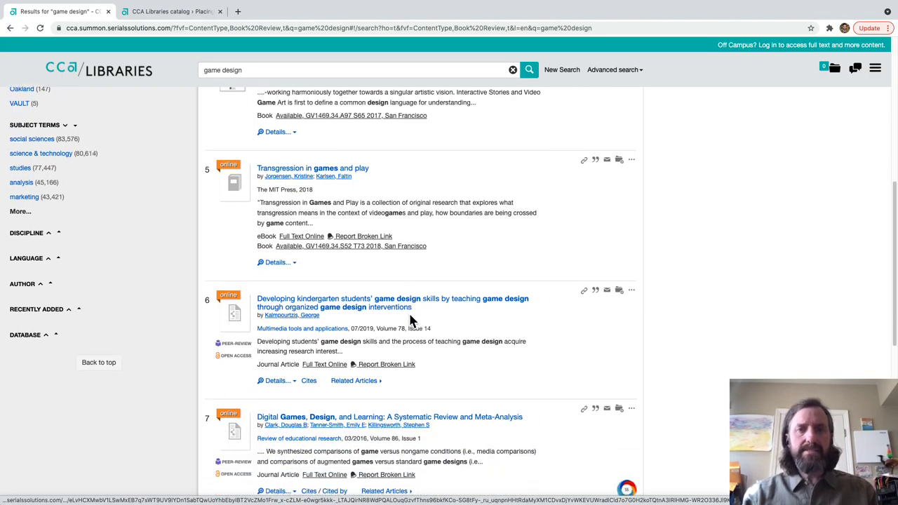
pyautogui.scroll(-1, 435, 338)
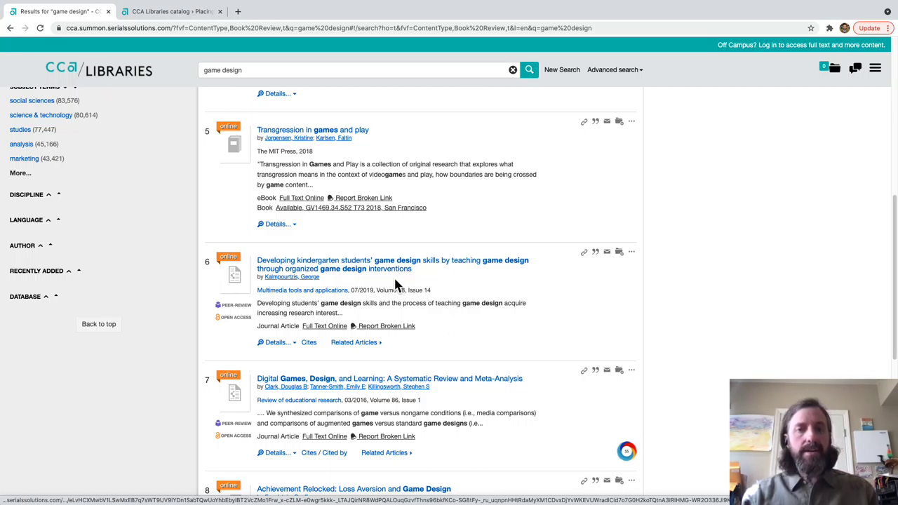
# Open the kindergarten game design skills article's full-text PDF in ProQuest, then return to the results
pyautogui.click(354, 271)
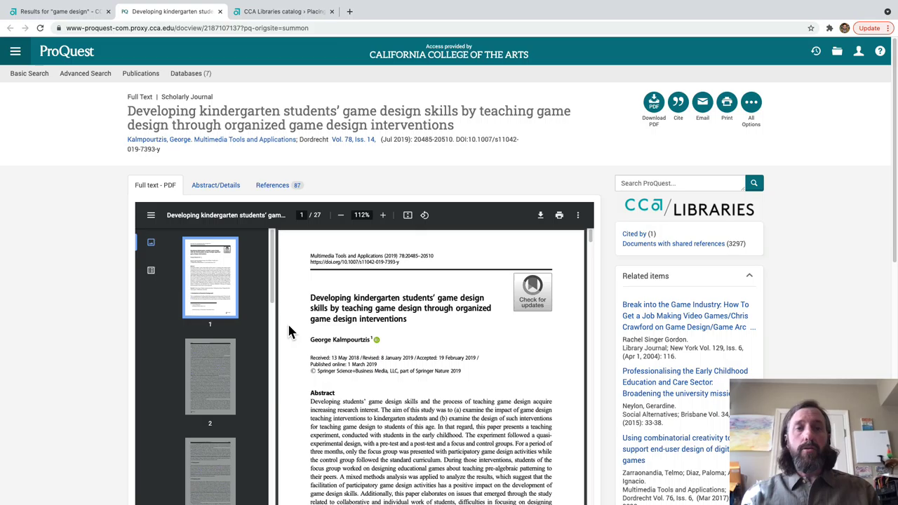
pyautogui.scroll(-3, 312, 351)
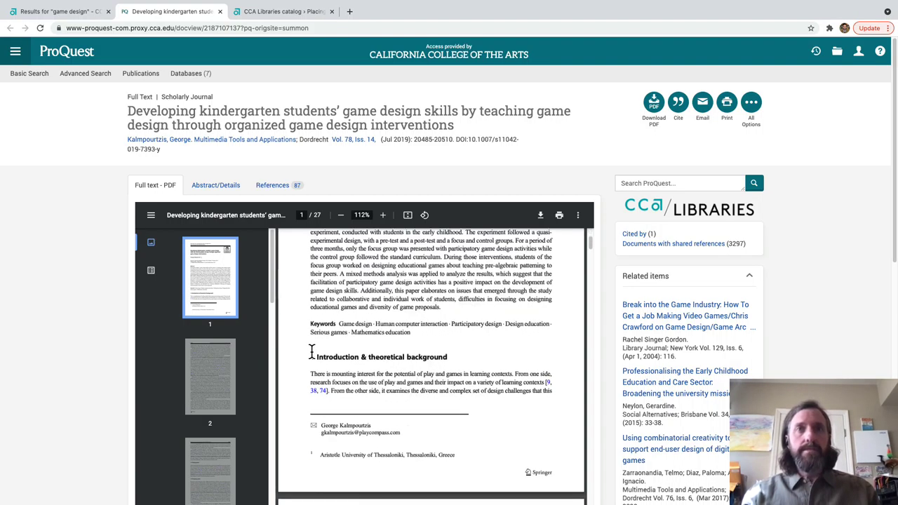
pyautogui.scroll(3, 311, 351)
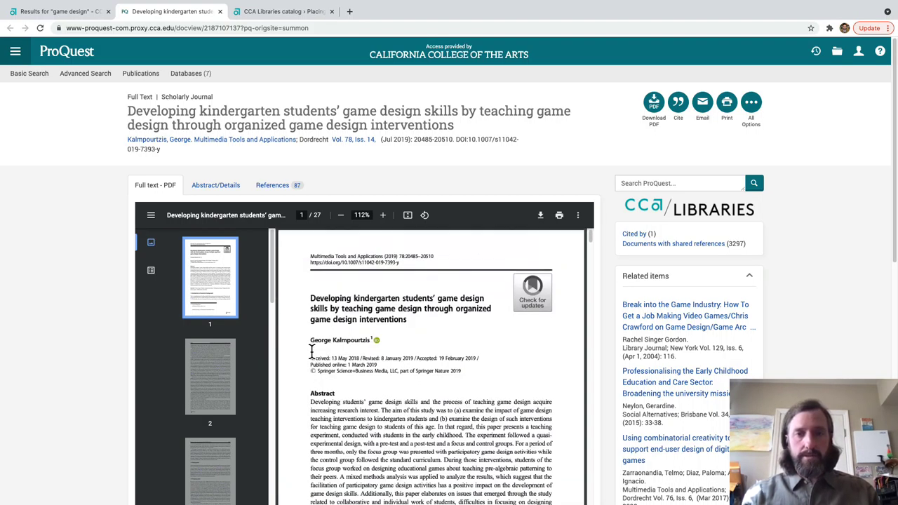
pyautogui.hotkey('ctrl', 'shift', 'Tab')
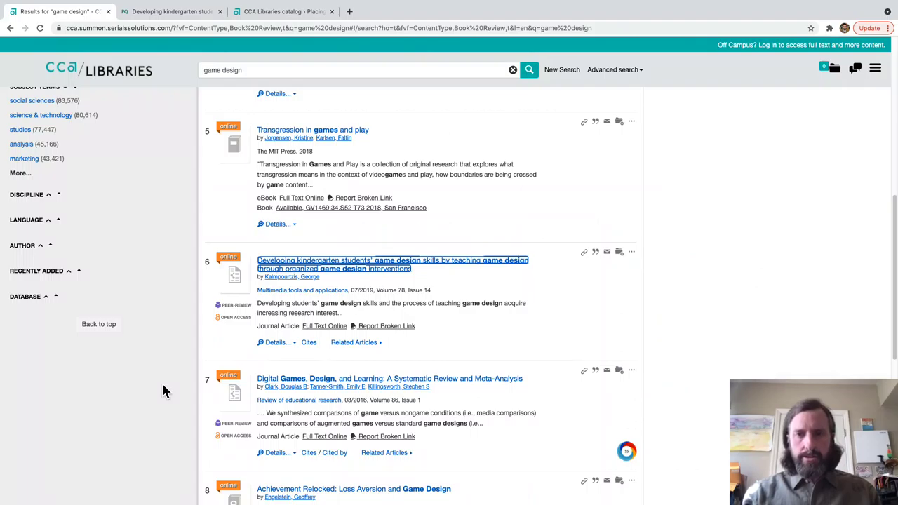
# Expand the kindergarten article's abstract and publication details
pyautogui.scroll(-1, 167, 388)
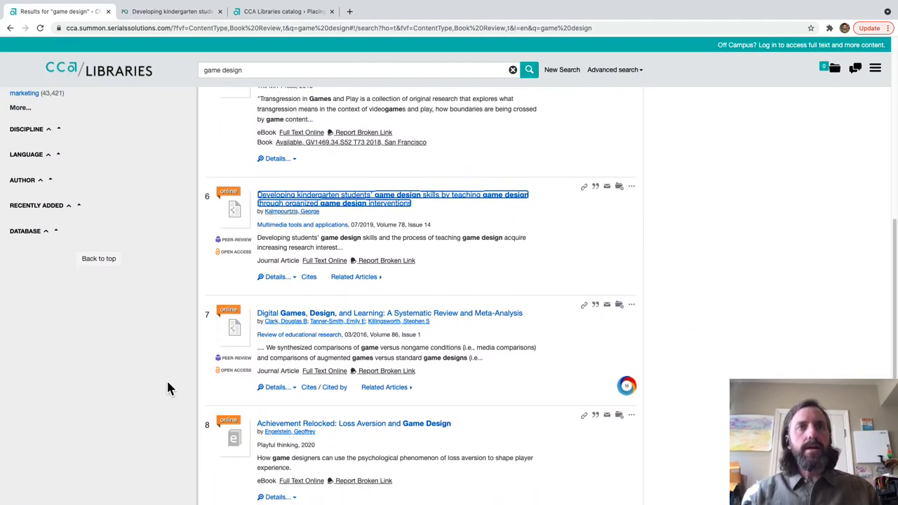
pyautogui.scroll(-1, 167, 389)
pyautogui.click(276, 220)
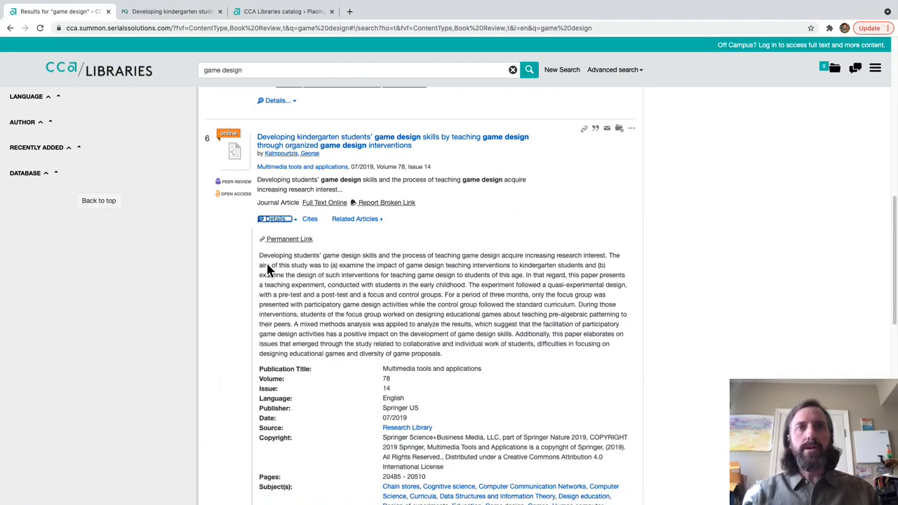
pyautogui.scroll(-1, 292, 297)
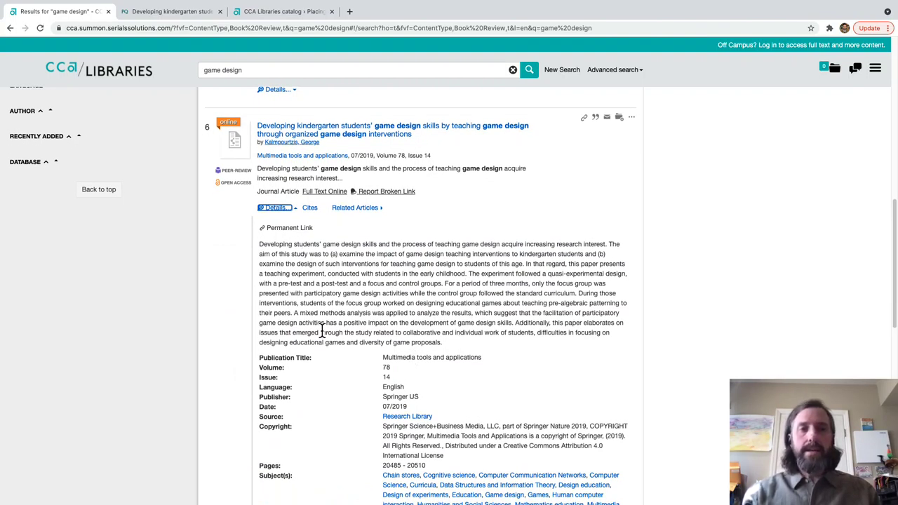
pyautogui.scroll(10, 362, 354)
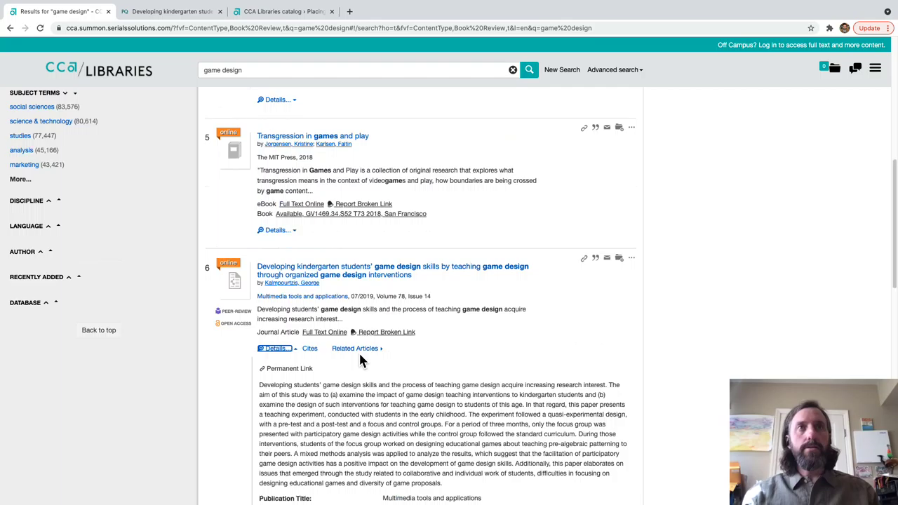
# Expand the 'Video game design: principles and practices' record, read its summary, and return to the top
pyautogui.click(294, 247)
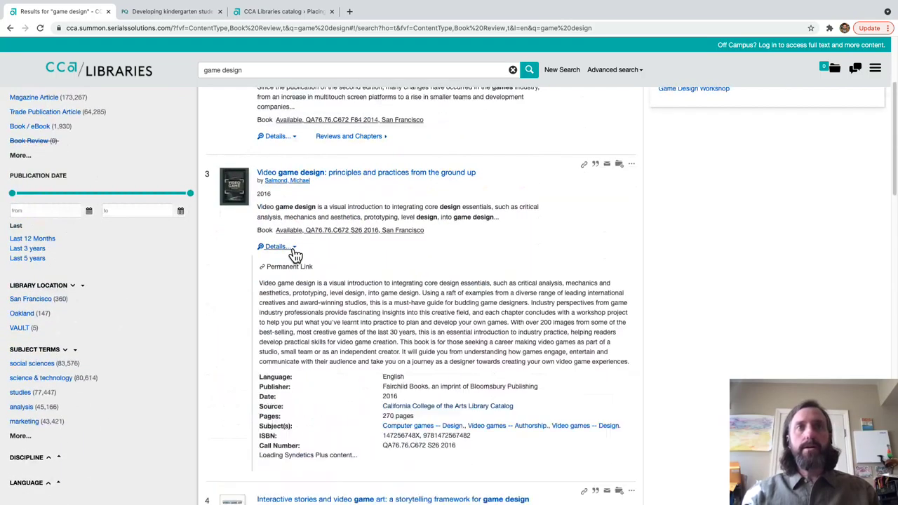
pyautogui.scroll(-3, 380, 344)
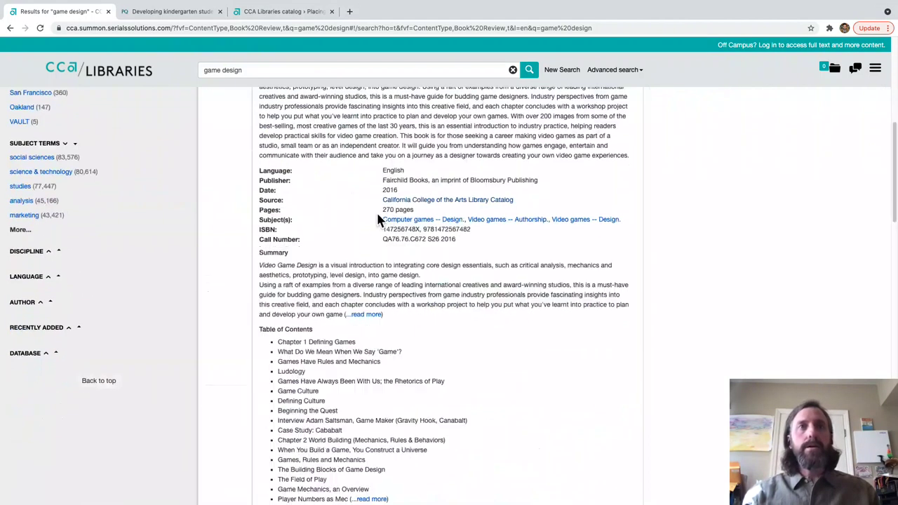
pyautogui.scroll(-2, 393, 302)
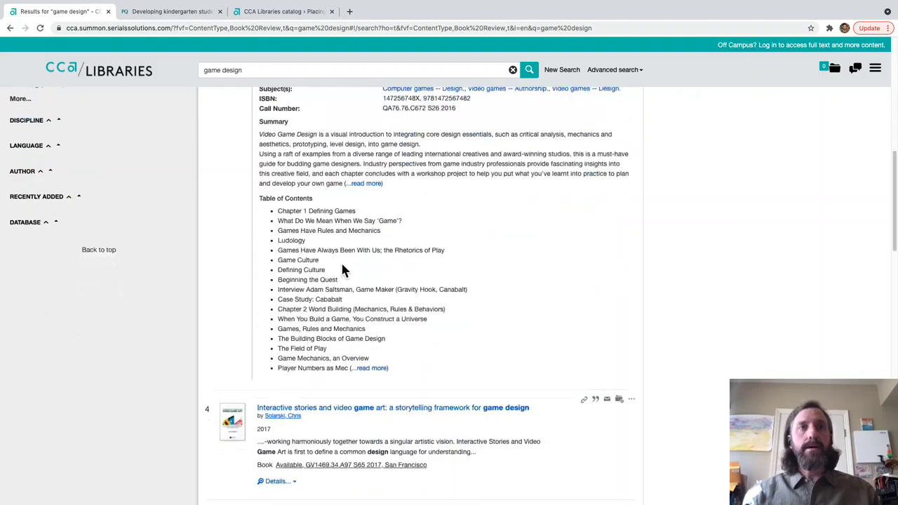
pyautogui.scroll(2, 430, 330)
pyautogui.scroll(2, 431, 333)
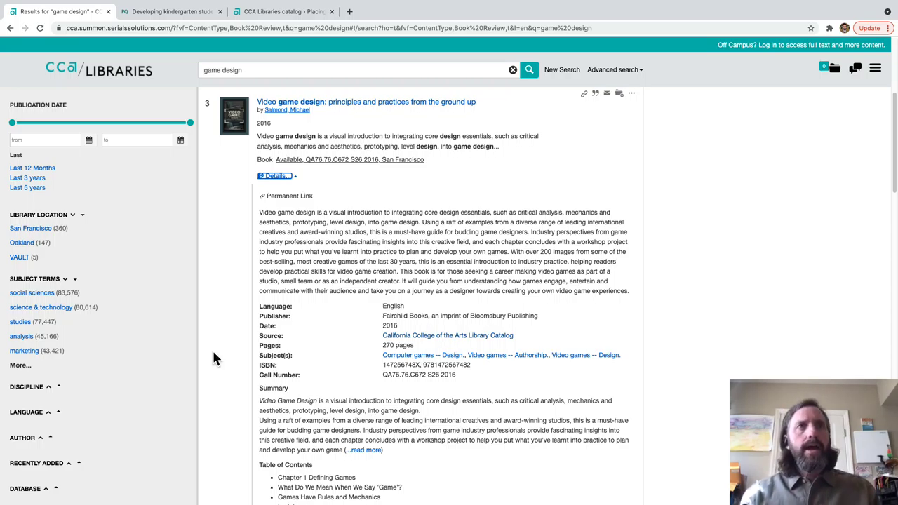
pyautogui.scroll(5, 214, 354)
pyautogui.scroll(3, 219, 359)
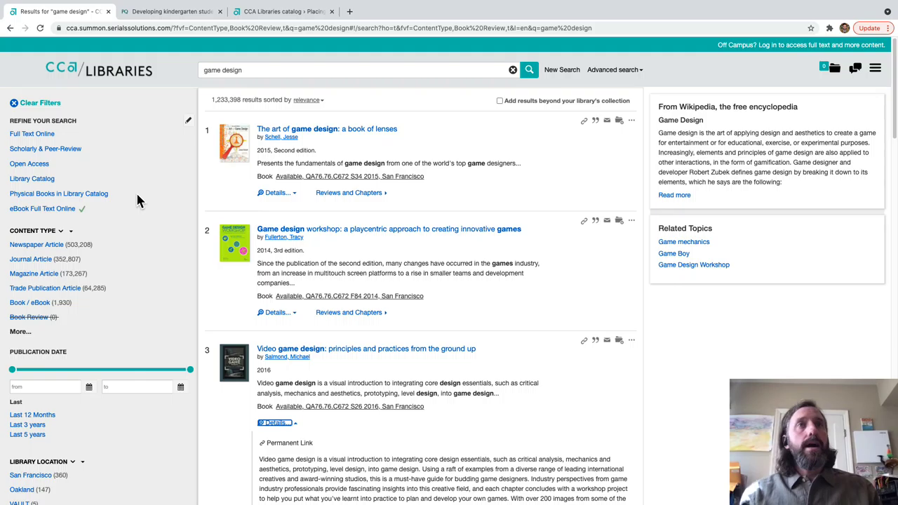
# Try the Full Text Online limit, remove it, then limit results to Physical Books in Library Catalog
pyautogui.click(42, 137)
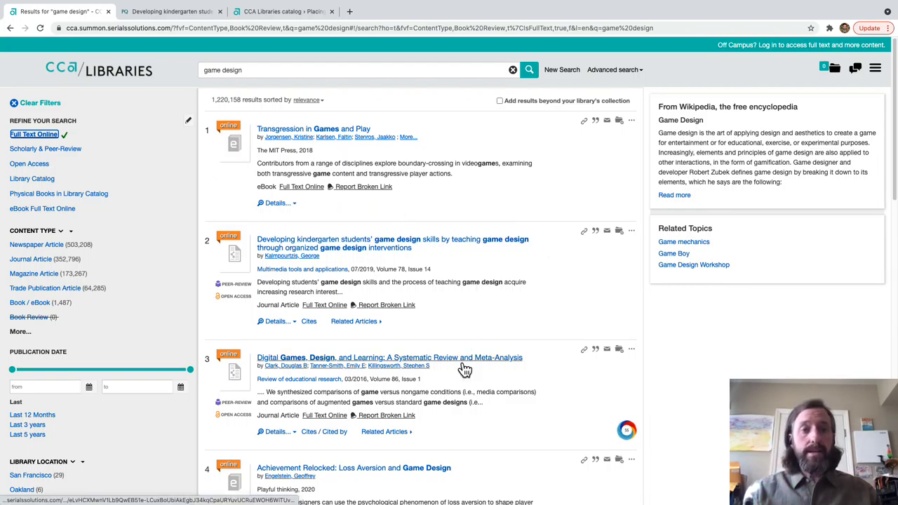
pyautogui.scroll(-1, 463, 368)
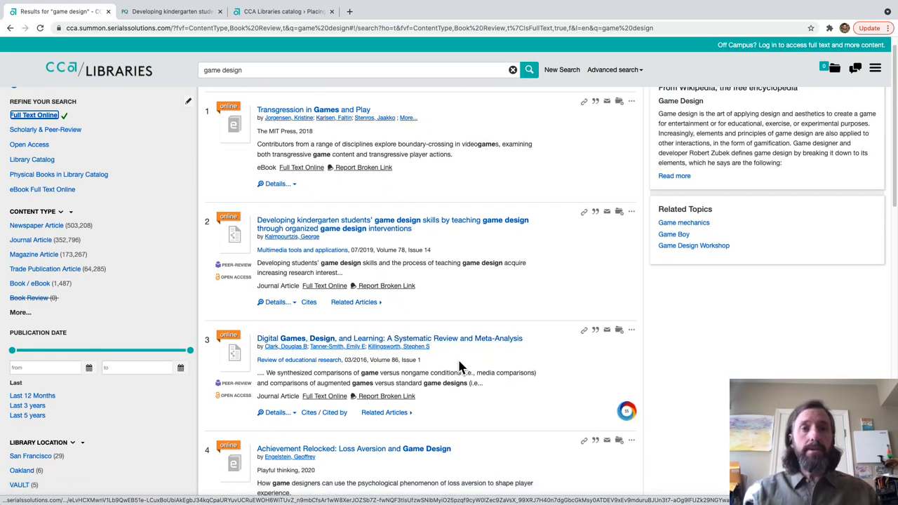
pyautogui.scroll(-5, 460, 366)
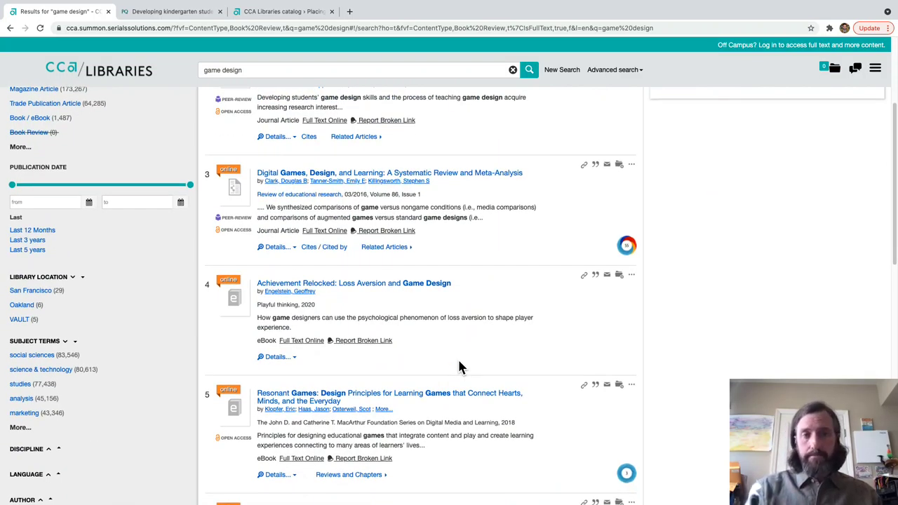
pyautogui.scroll(6, 458, 366)
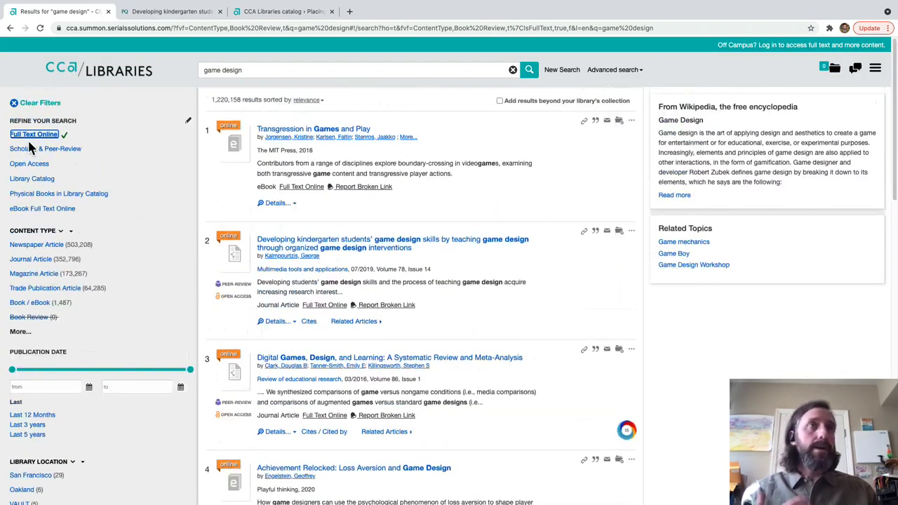
pyautogui.click(56, 192)
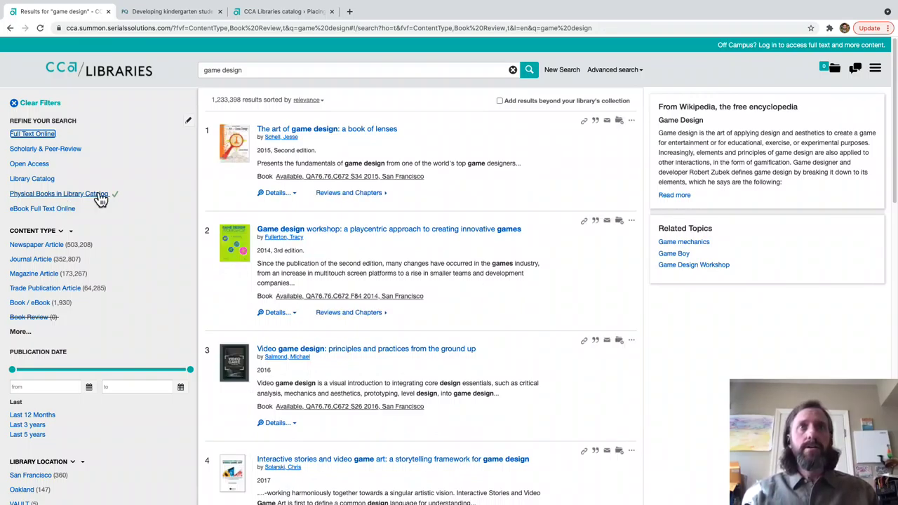
pyautogui.click(49, 194)
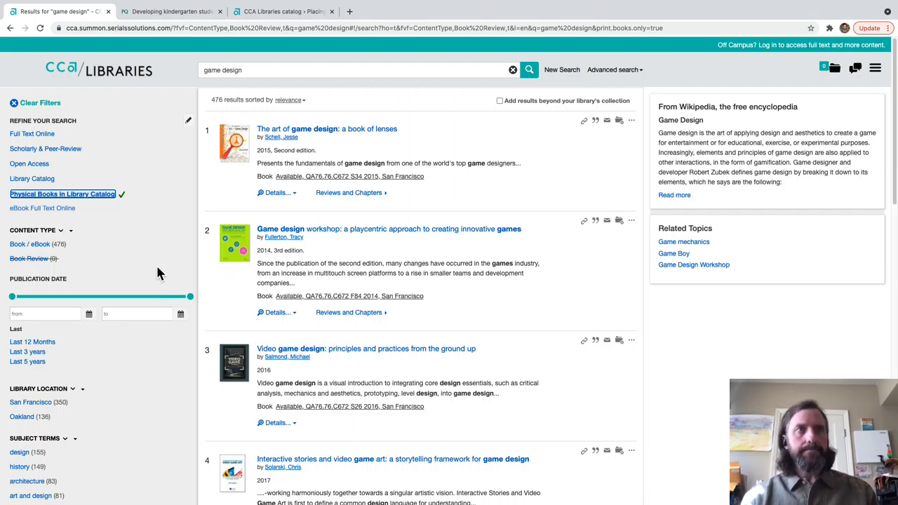
# Clear the physical books filter, try the Last 3 years limit, then clear it again
pyautogui.click(48, 106)
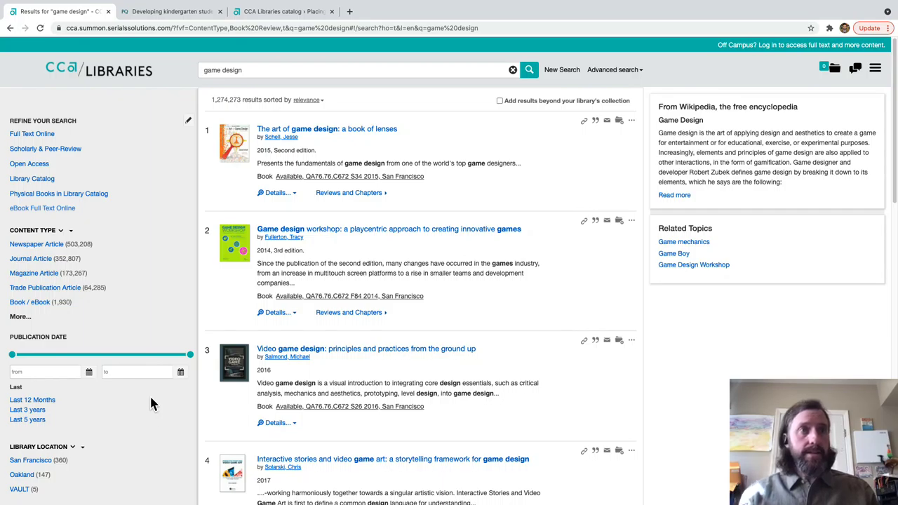
pyautogui.scroll(-1, 141, 398)
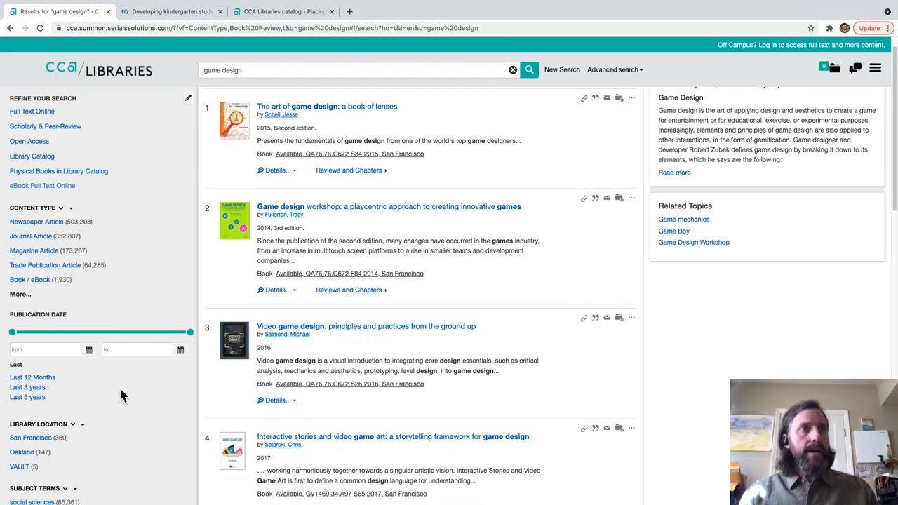
pyautogui.click(39, 390)
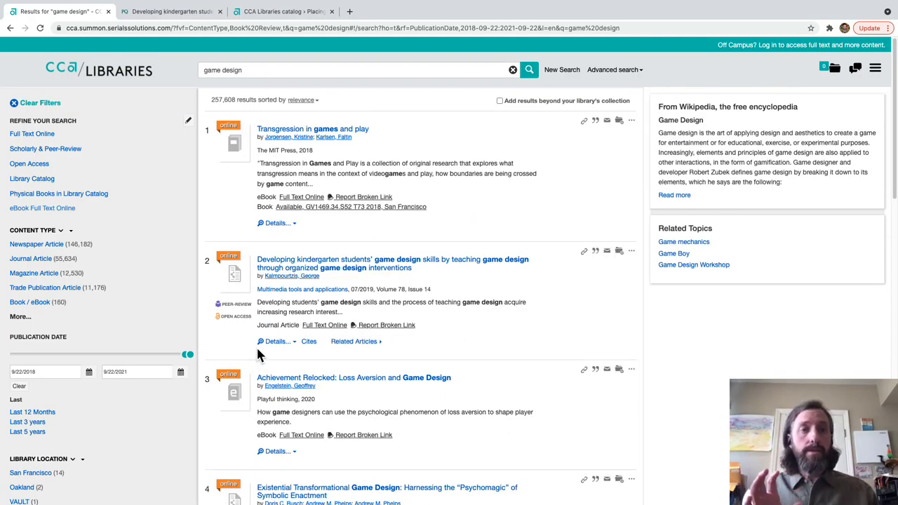
pyautogui.click(42, 104)
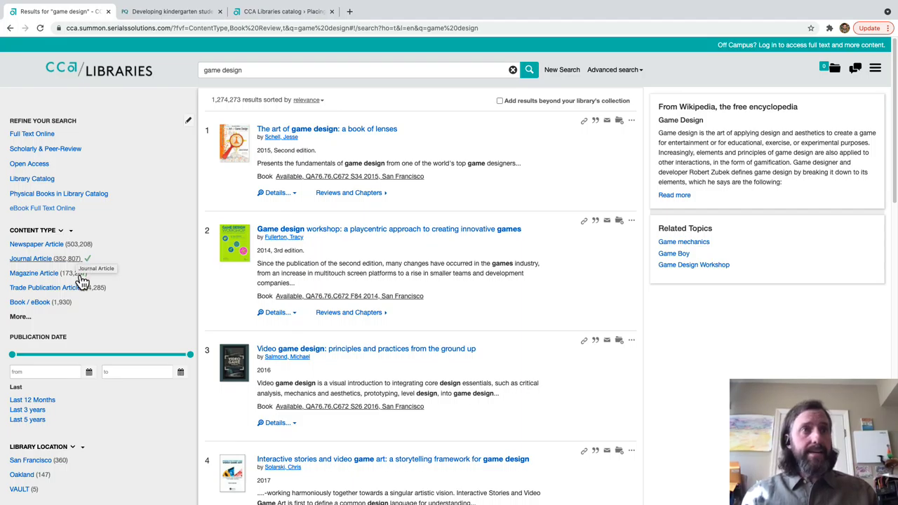
# Limit the publication date range to 1990 through 2000
pyautogui.click(54, 372)
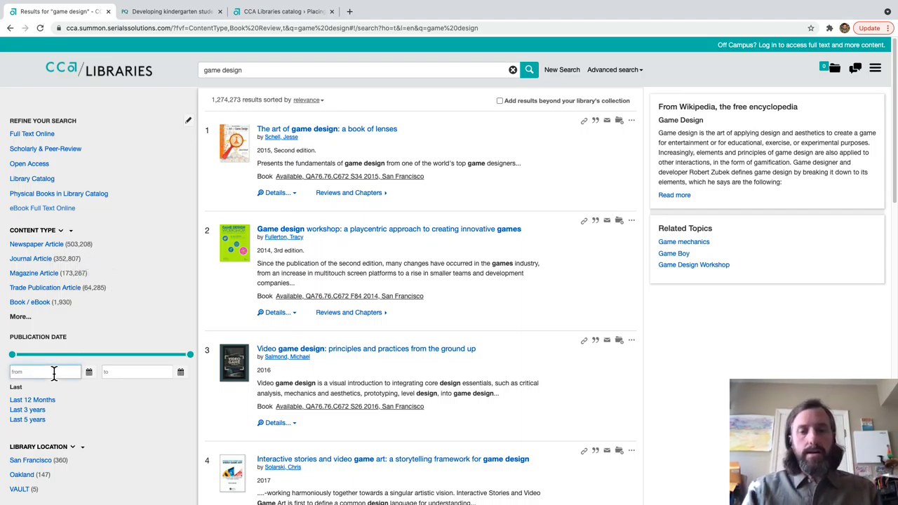
pyautogui.write('1990')
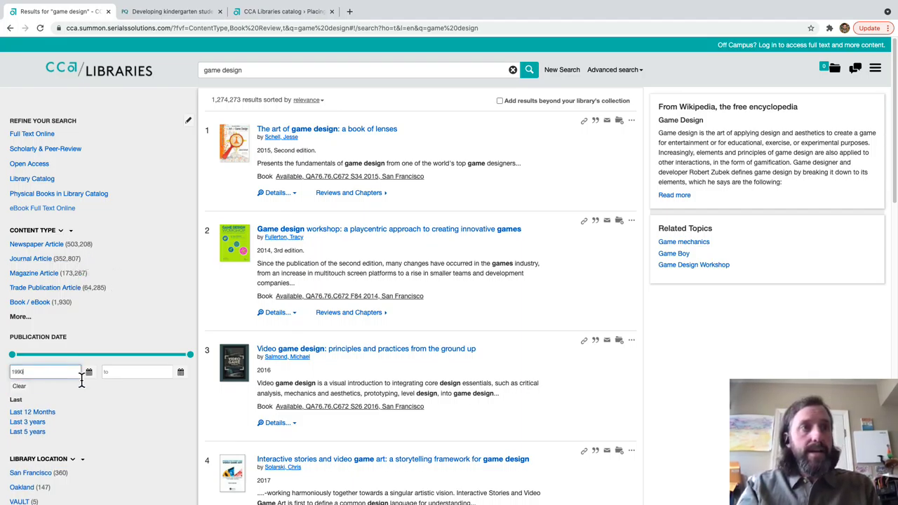
pyautogui.click(121, 374)
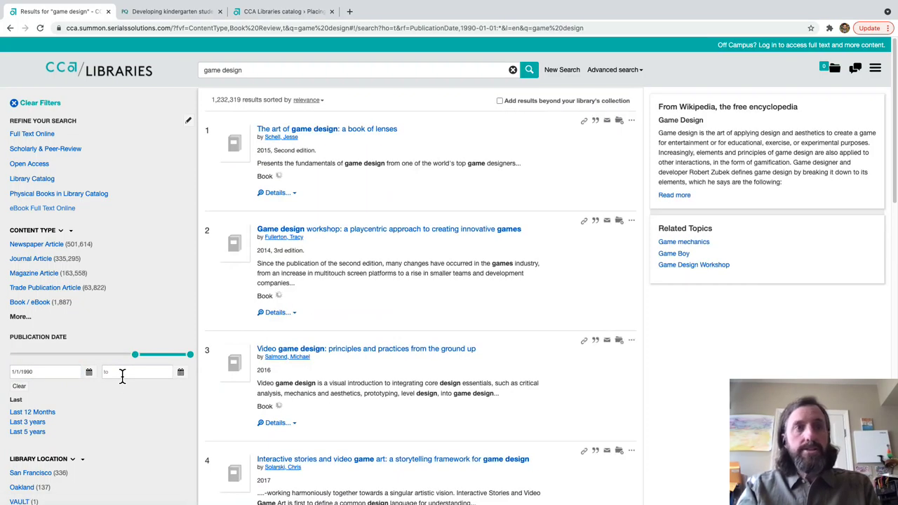
pyautogui.write('2000')
pyautogui.click(226, 341)
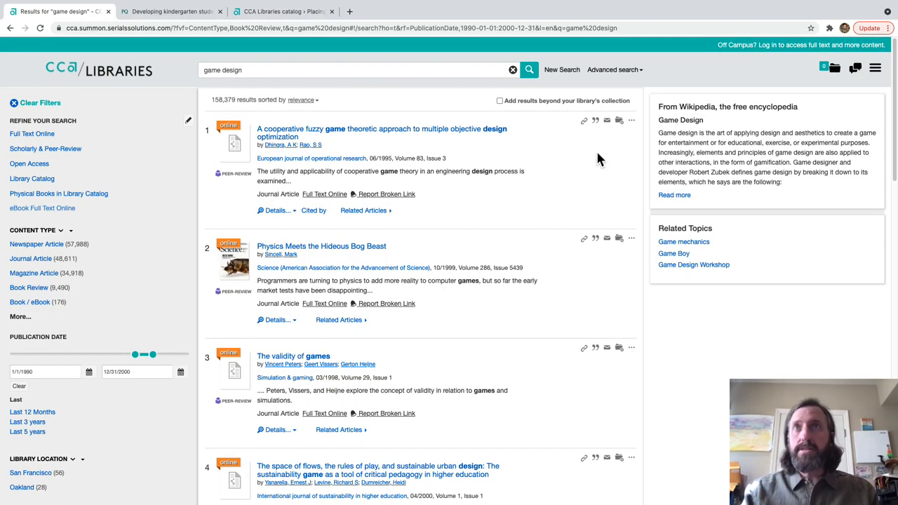
# Save the 1995 cooperative fuzzy game-theoretic article, clear the date filter, and save 'The art of game design'
pyautogui.click(619, 121)
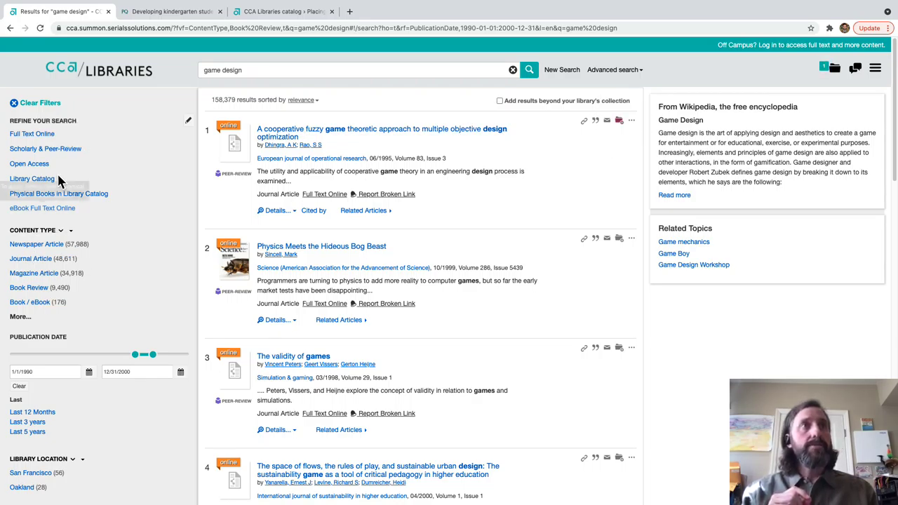
pyautogui.click(42, 103)
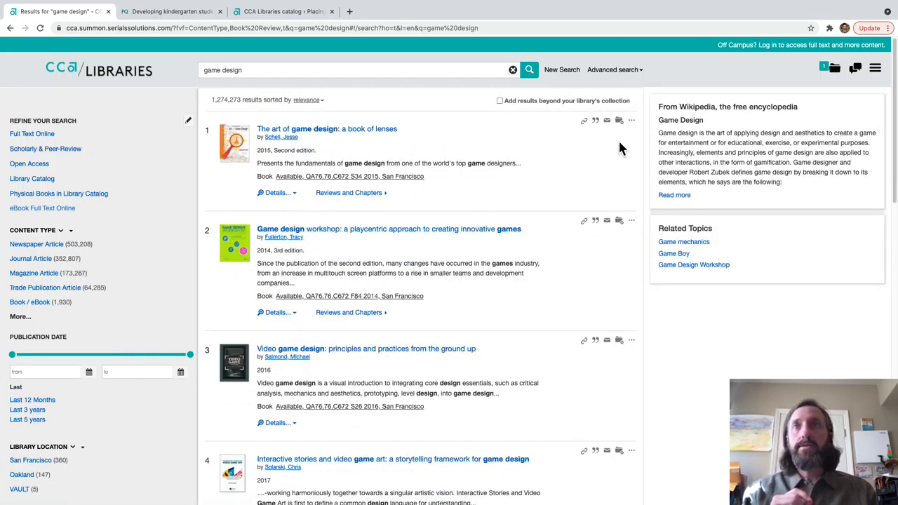
pyautogui.click(621, 123)
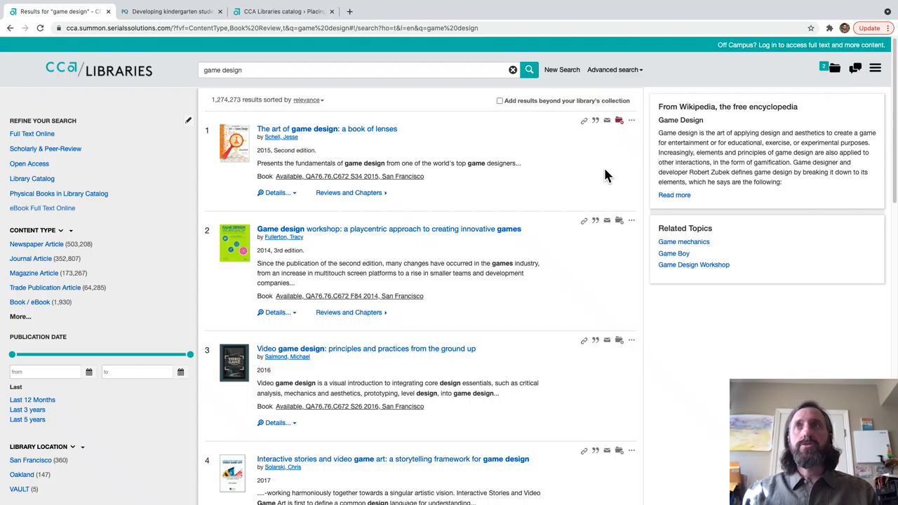
pyautogui.scroll(-3, 605, 171)
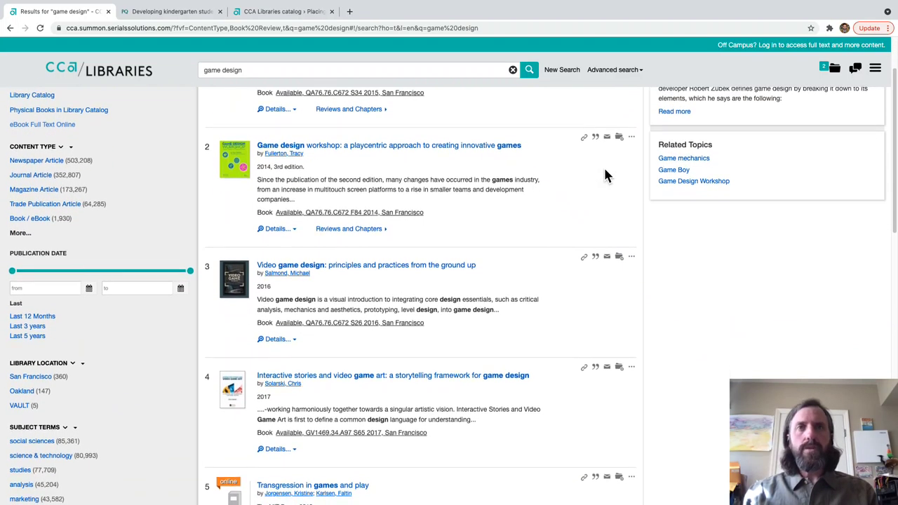
pyautogui.scroll(1, 588, 245)
pyautogui.scroll(2, 587, 244)
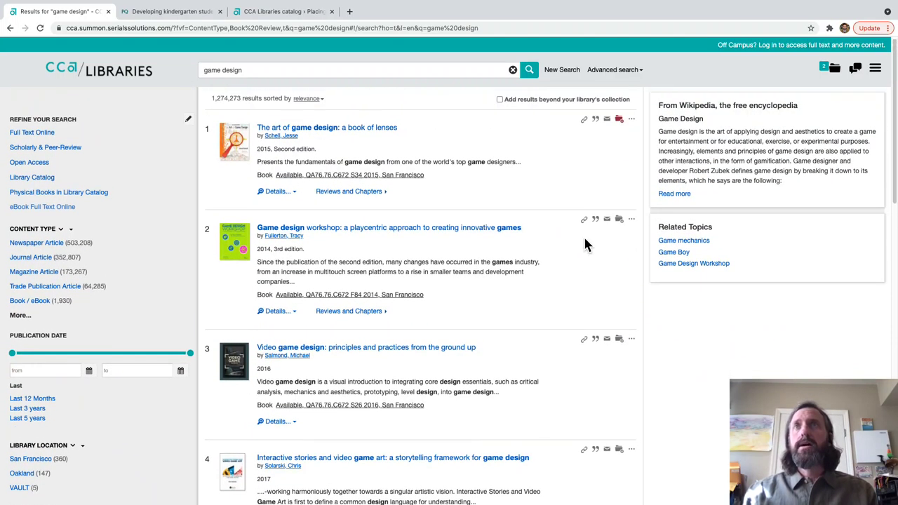
# Show the two saved items as MLA citations, then go back to the CCA Libraries homepage
pyautogui.click(841, 79)
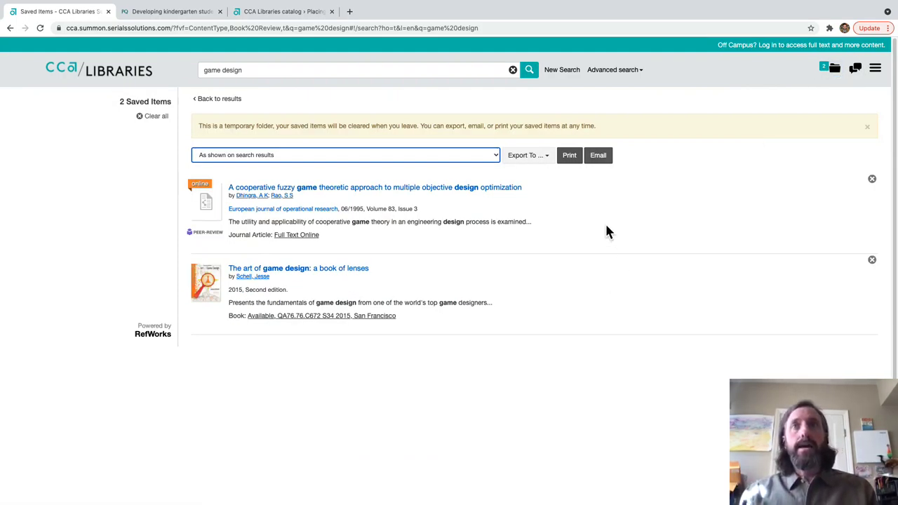
pyautogui.click(489, 156)
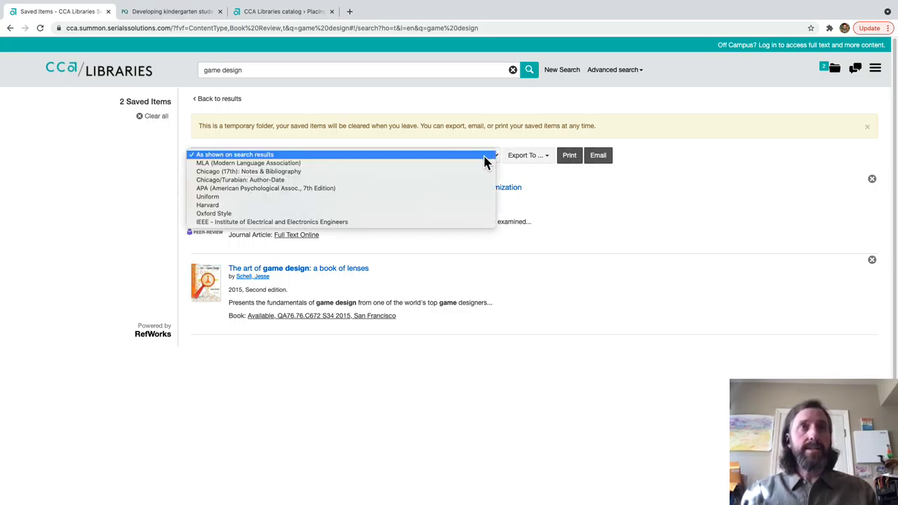
pyautogui.click(480, 163)
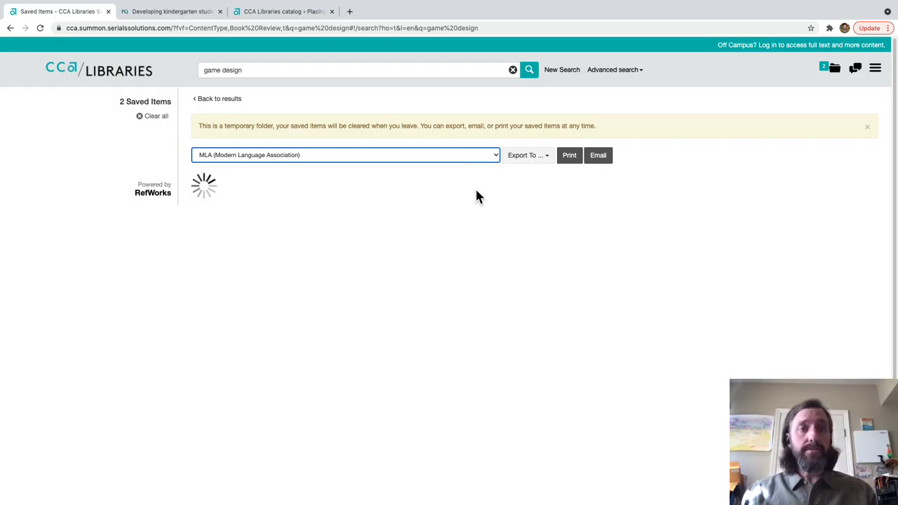
pyautogui.click(88, 81)
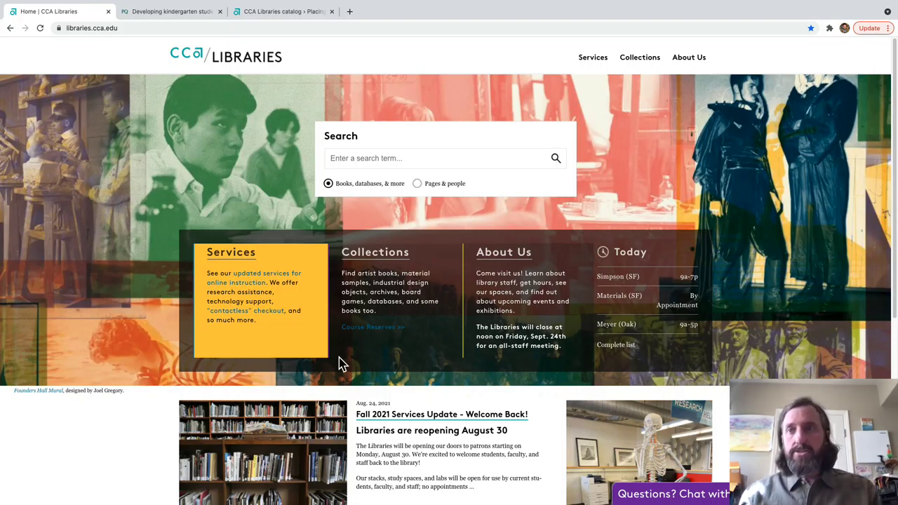
pyautogui.scroll(-1, 642, 429)
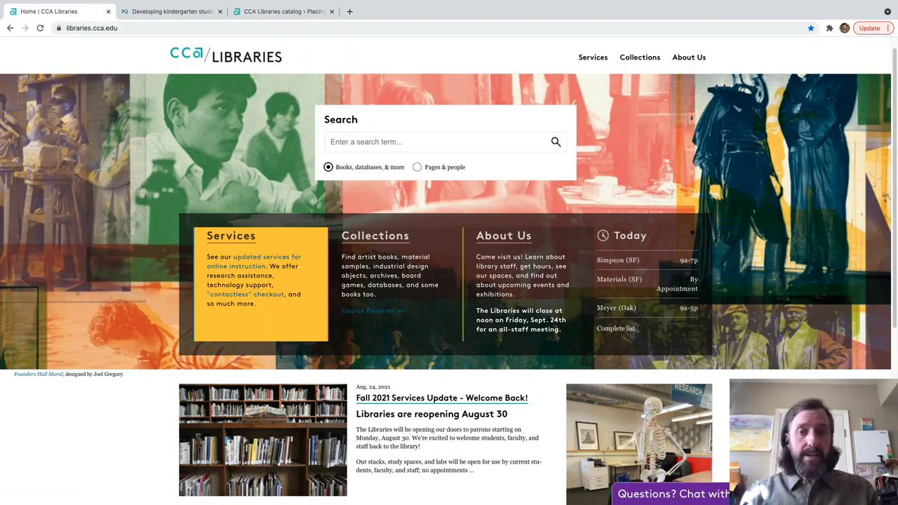
pyautogui.scroll(-5, 292, 439)
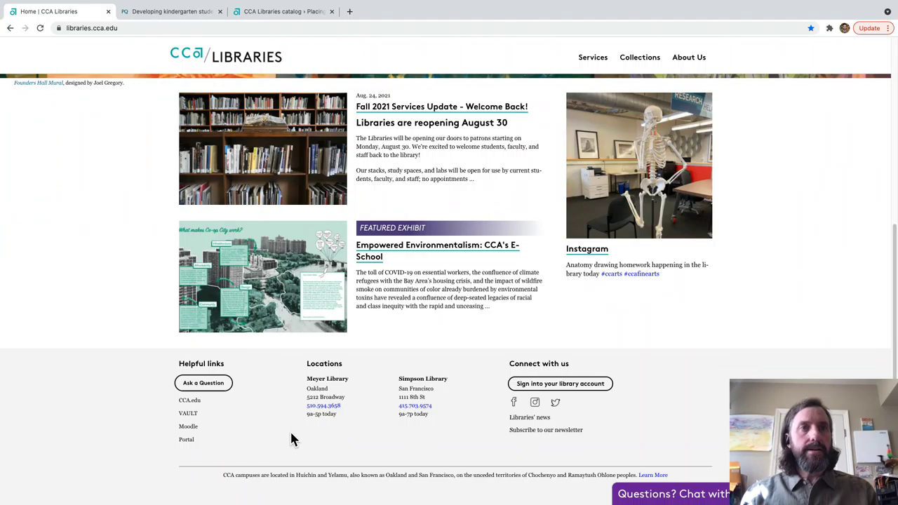